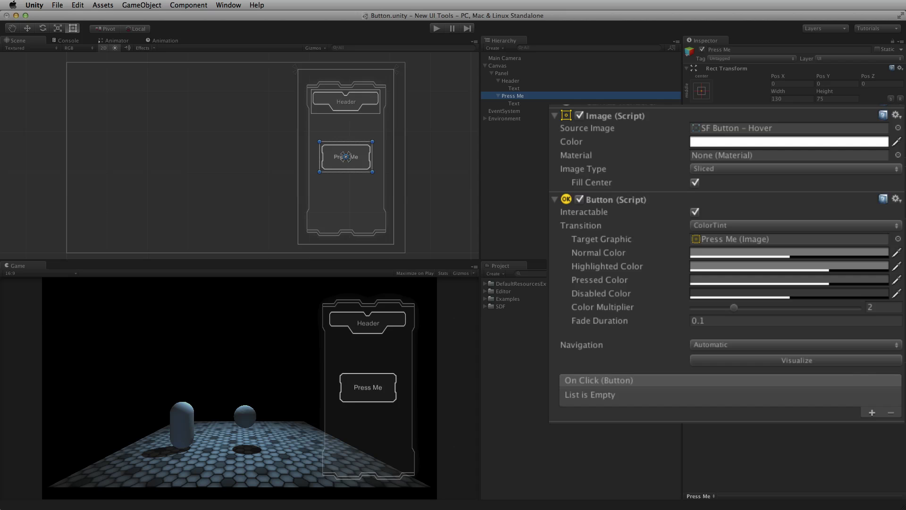
# Set the Press Me button's Transition to None.
pyautogui.click(746, 226)
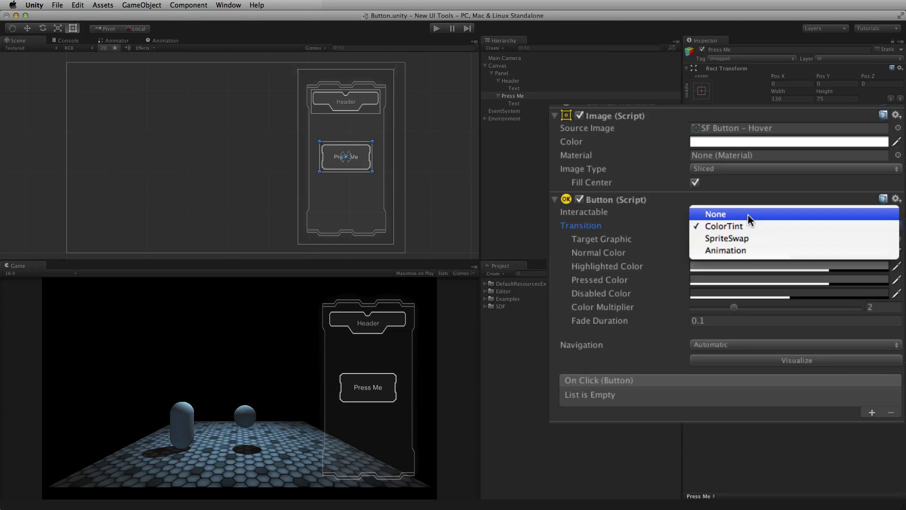
pyautogui.click(749, 214)
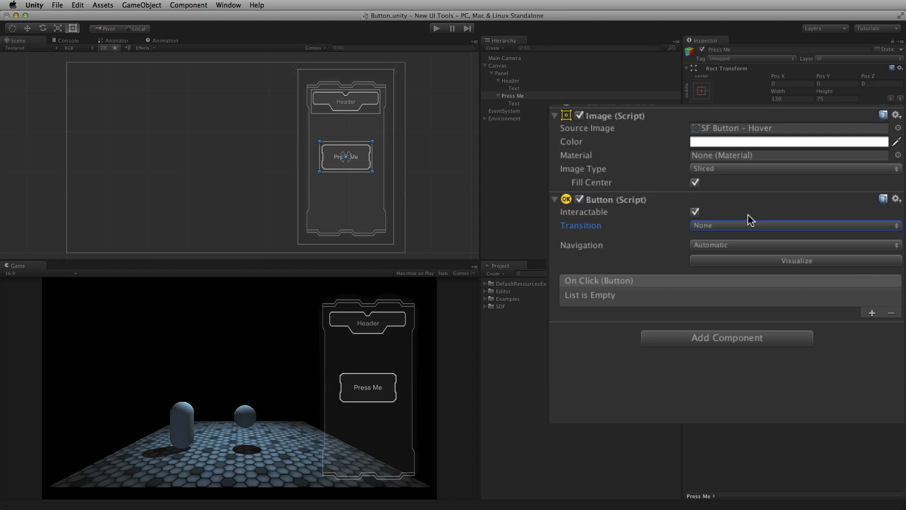
# Switch the Press Me button's Transition back to ColorTint.
pyautogui.click(748, 227)
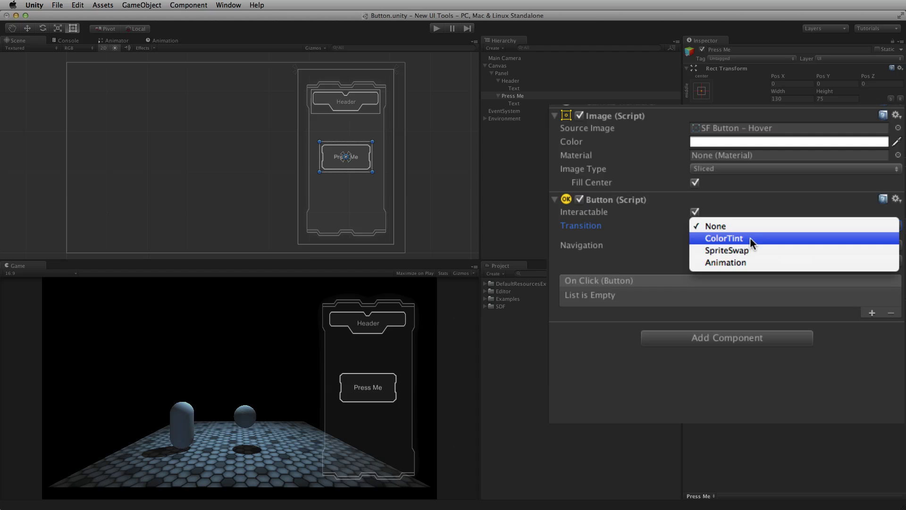
pyautogui.click(749, 237)
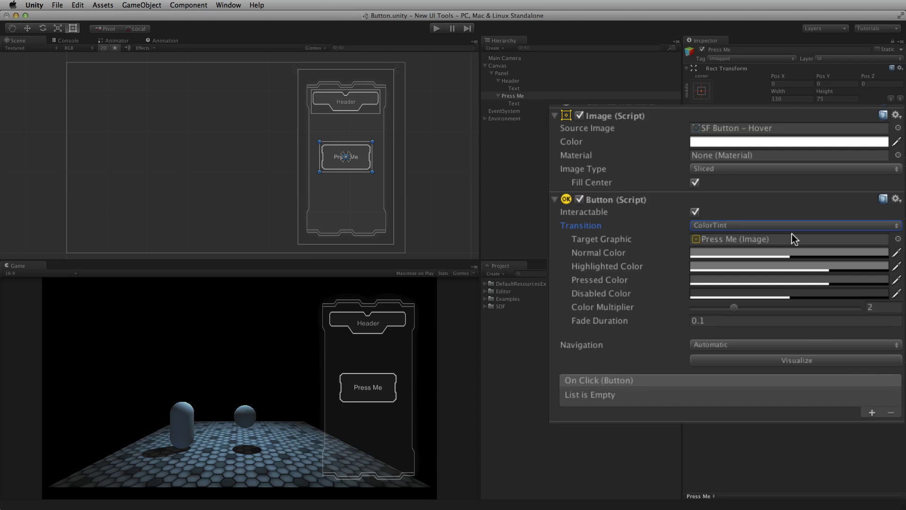
# Set the Press Me button's Transition to SpriteSwap.
pyautogui.click(797, 226)
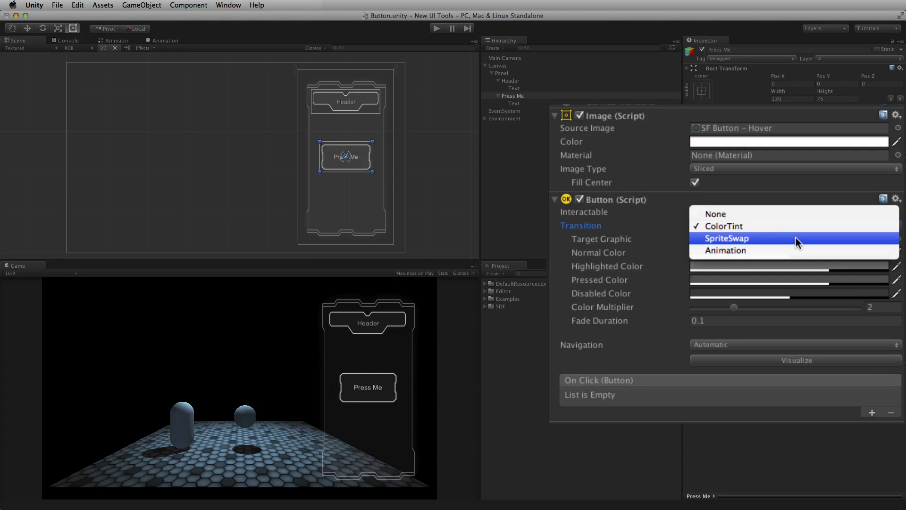
pyautogui.click(794, 238)
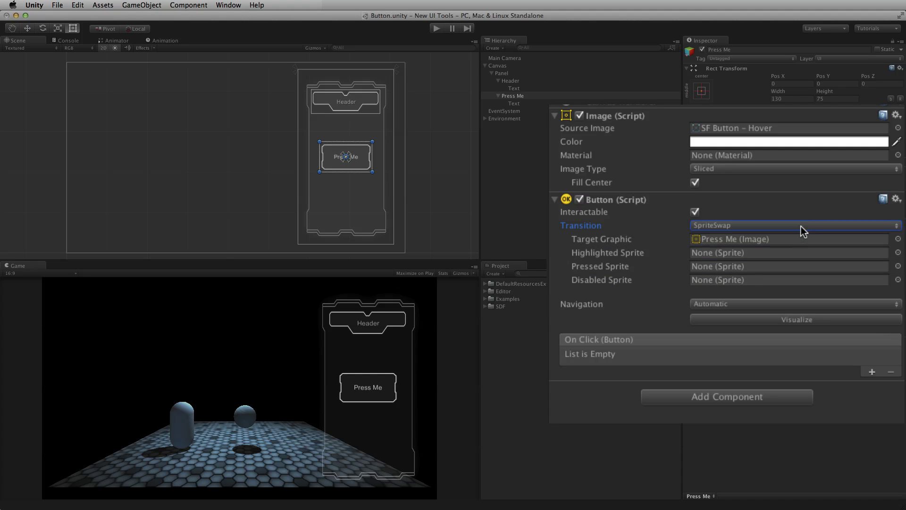
# Set Transition to Animation and auto-generate a Press Me animation controller.
pyautogui.click(800, 225)
pyautogui.click(801, 238)
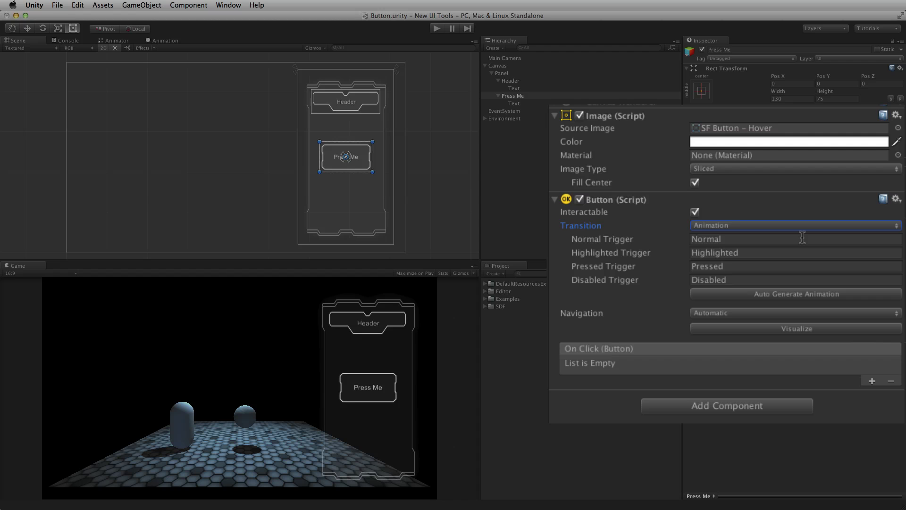
pyautogui.click(855, 298)
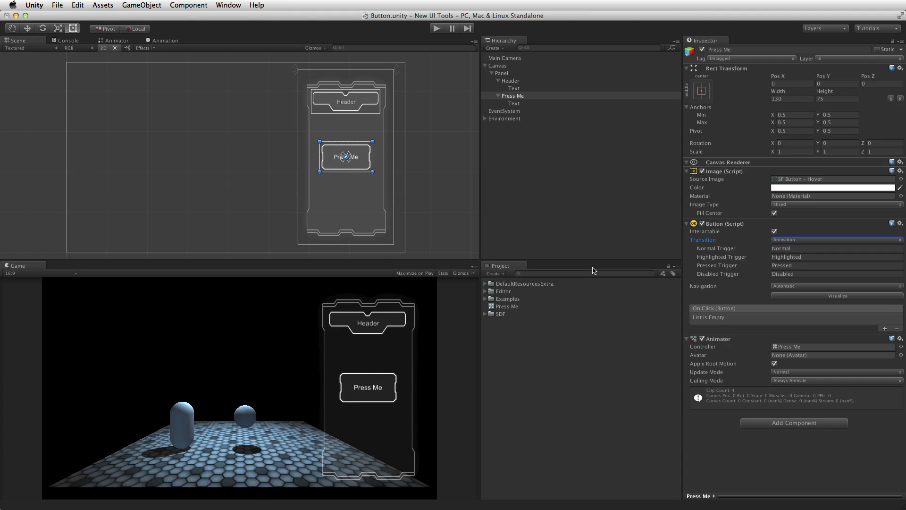
# Select Press Me in the Hierarchy and bring up the Window menu.
pyautogui.click(559, 96)
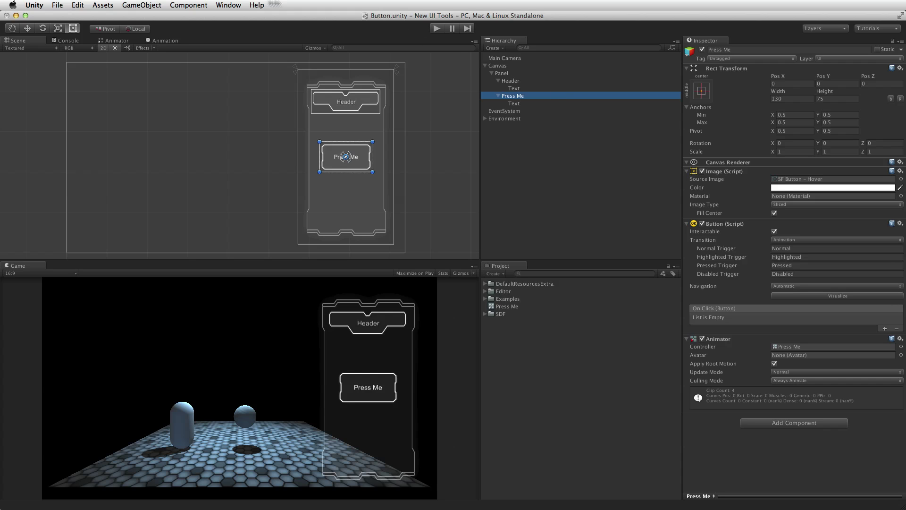
pyautogui.click(228, 5)
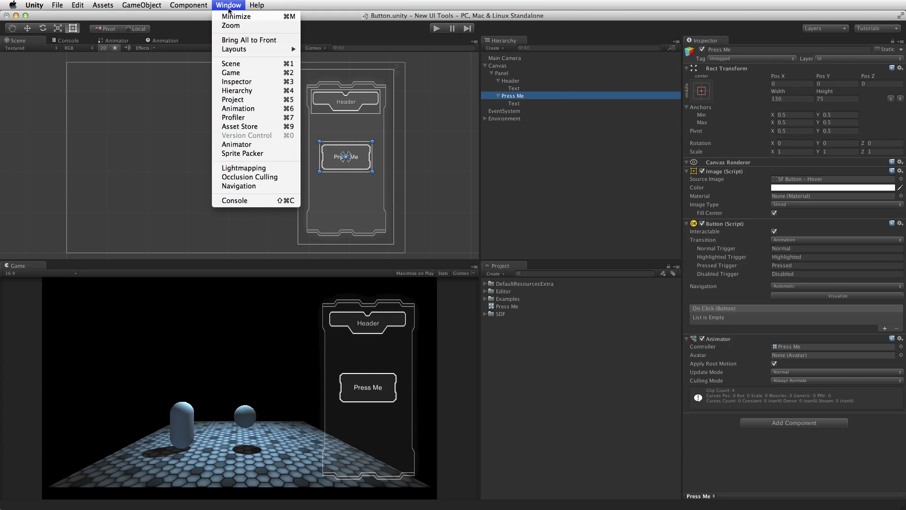
# Open the Animation window for Press Me and list its Normal, Highlighted, Pressed, Disabled clips.
pyautogui.click(255, 109)
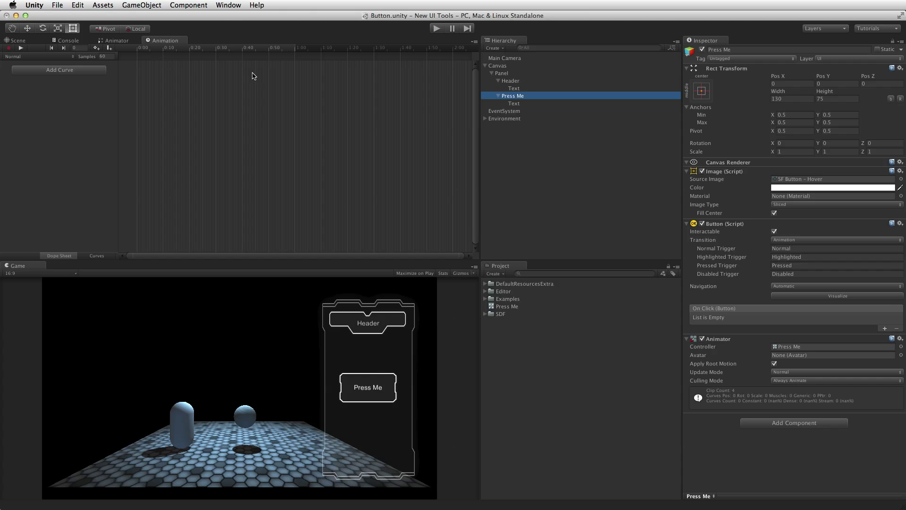
pyautogui.click(34, 56)
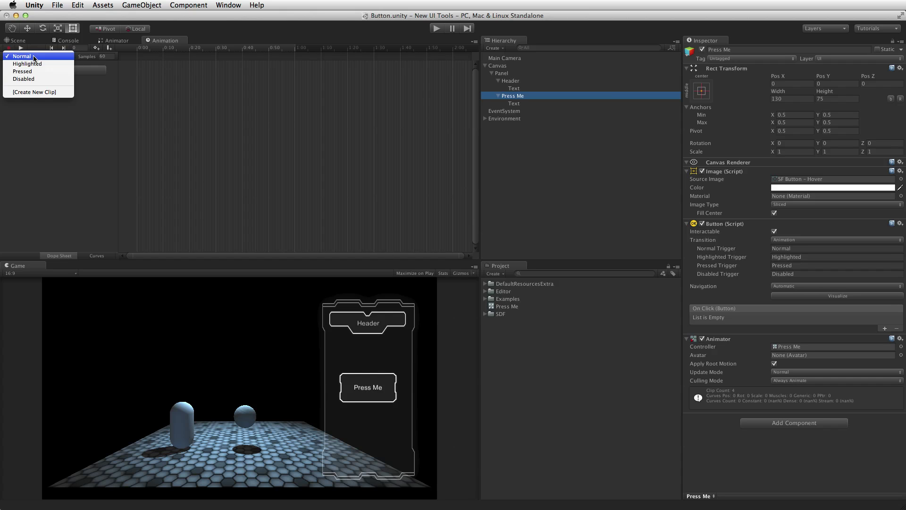
pyautogui.click(59, 57)
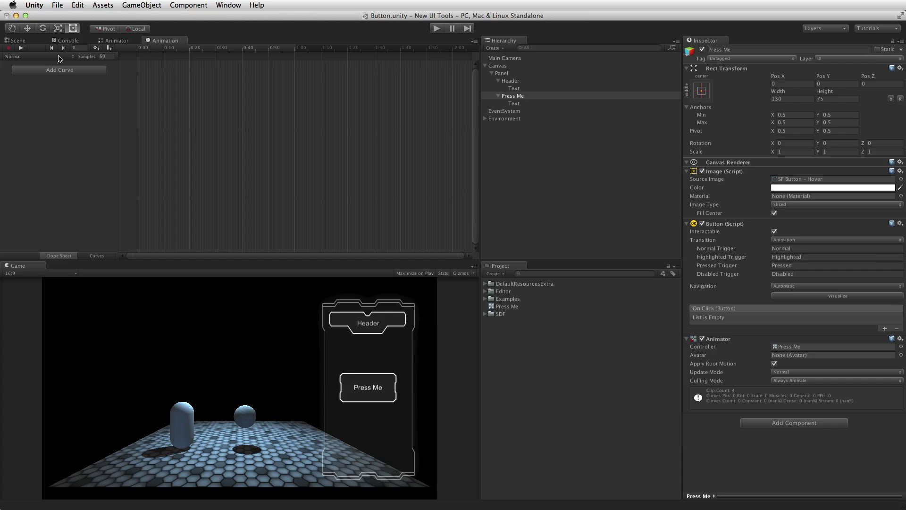
pyautogui.click(53, 57)
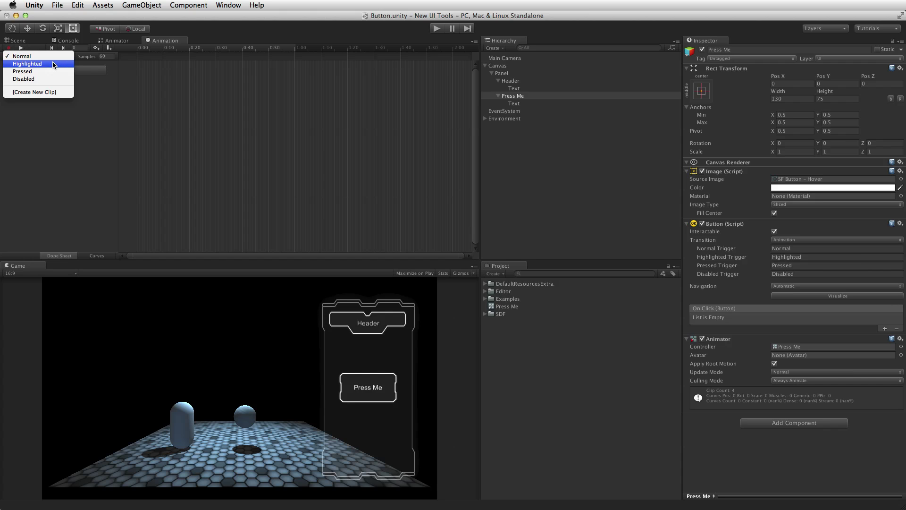
# Record a keyframe in the Highlighted clip setting the Rect Transform width to 150.
pyautogui.click(53, 64)
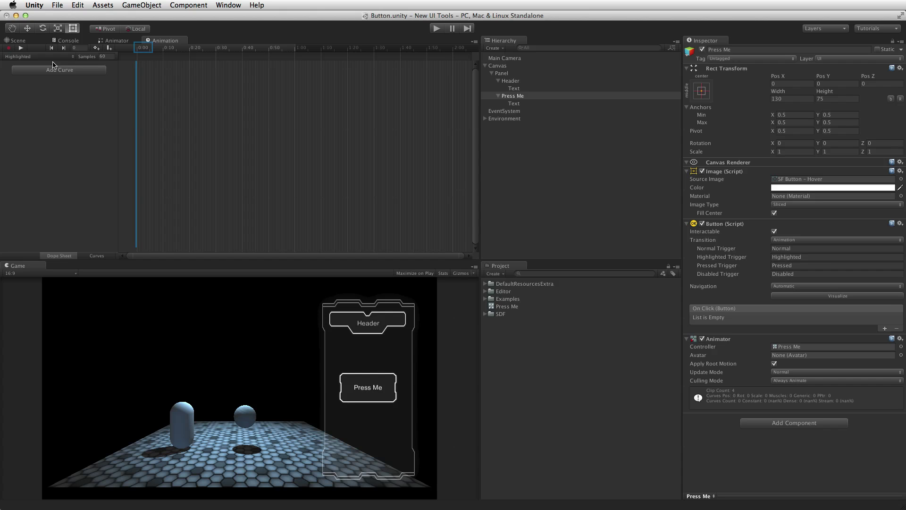
pyautogui.click(9, 49)
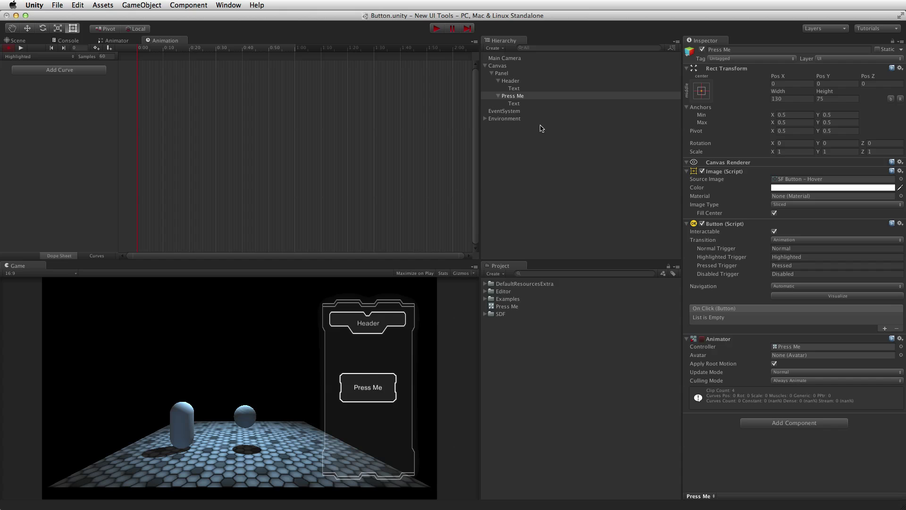
pyautogui.click(788, 99)
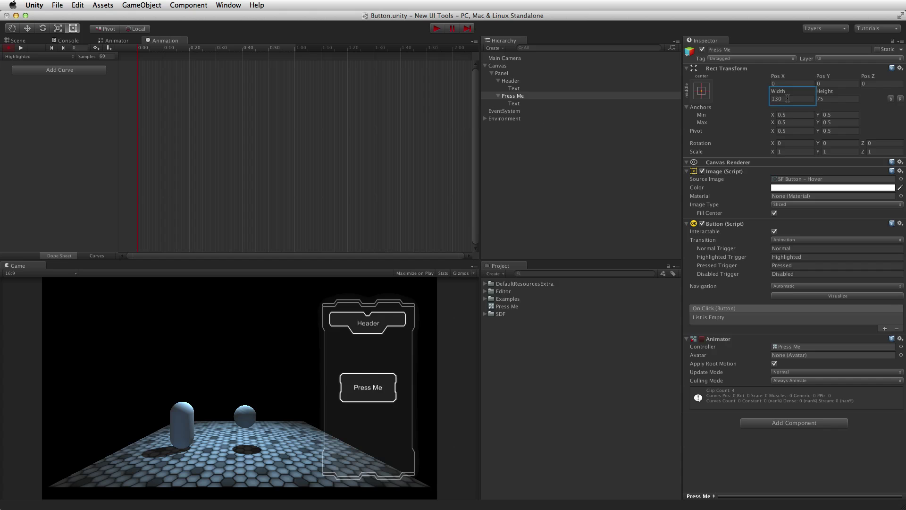
pyautogui.write('150')
pyautogui.press('Return')
pyautogui.click(751, 98)
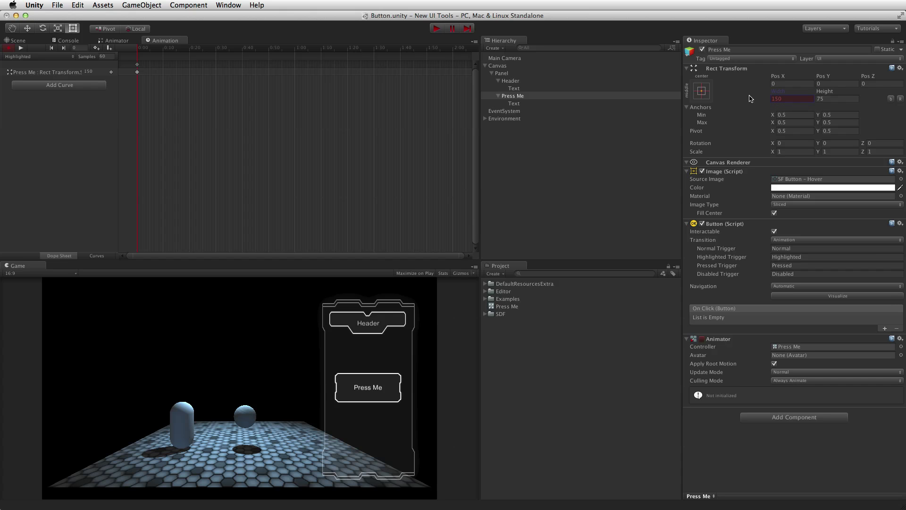
pyautogui.click(7, 48)
pyautogui.click(57, 5)
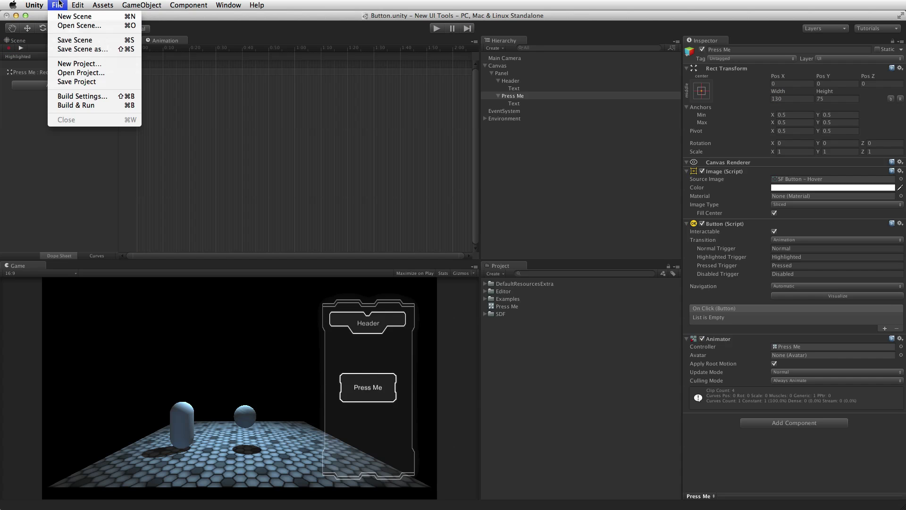
# Save the scene and test the widening hover effect in play mode.
pyautogui.click(66, 41)
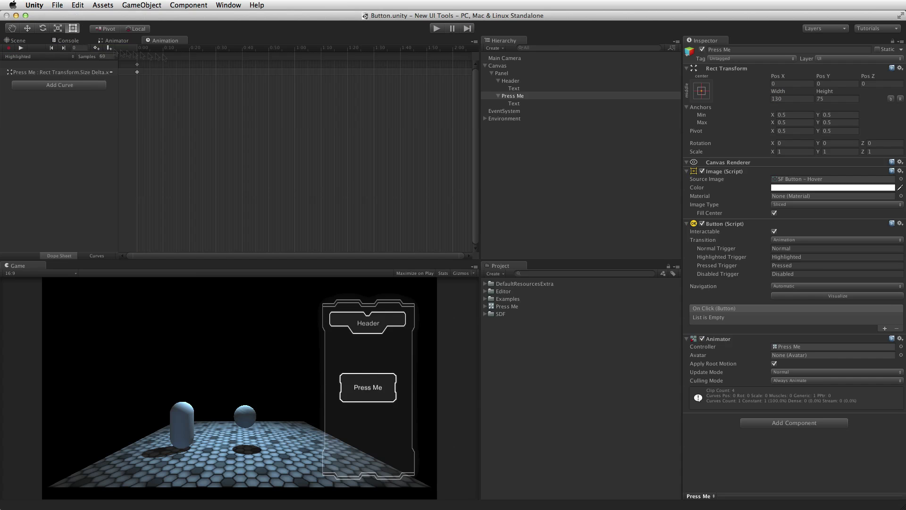
pyautogui.click(437, 29)
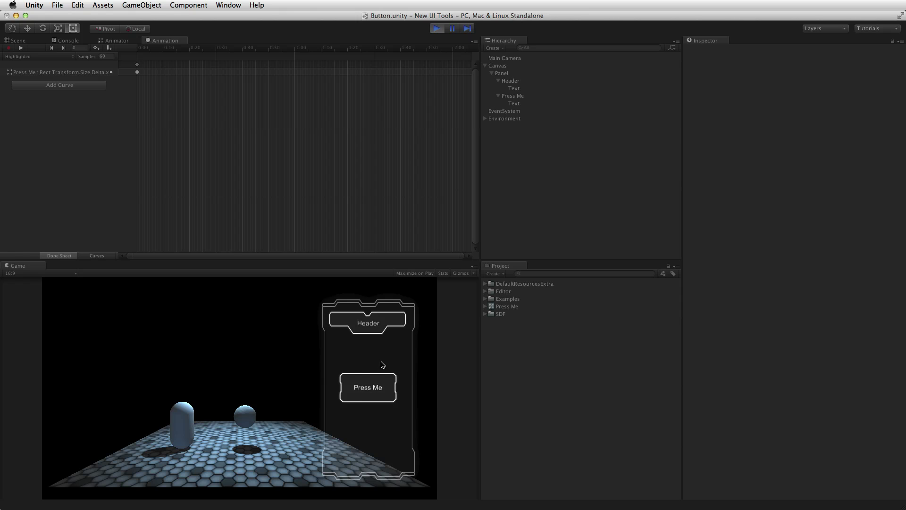
pyautogui.press('super+p')
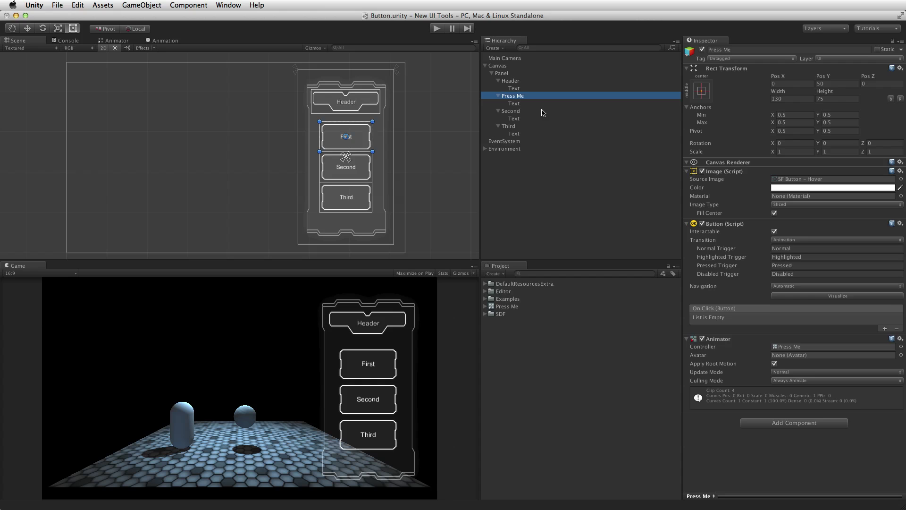
# Select the Second and Third buttons together and set their Transition to Animation.
pyautogui.moveTo(542, 111); pyautogui.dragTo(534, 128)
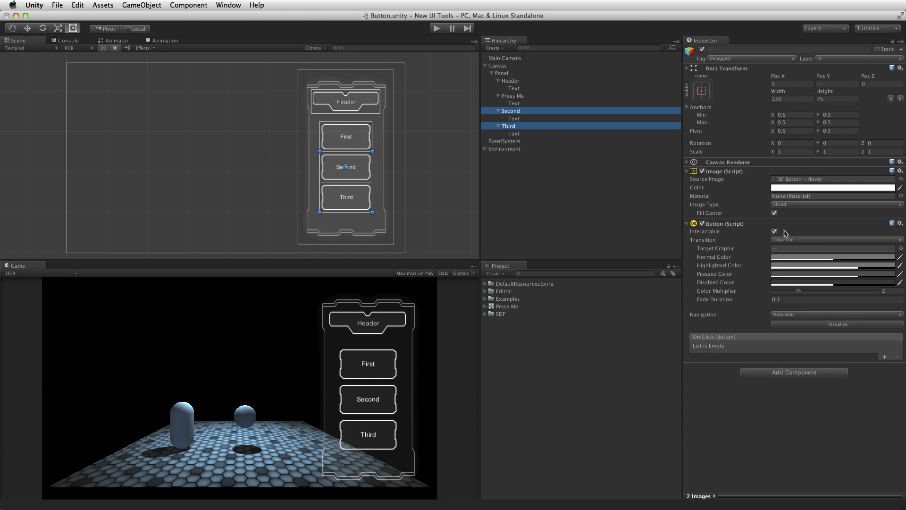
pyautogui.click(796, 242)
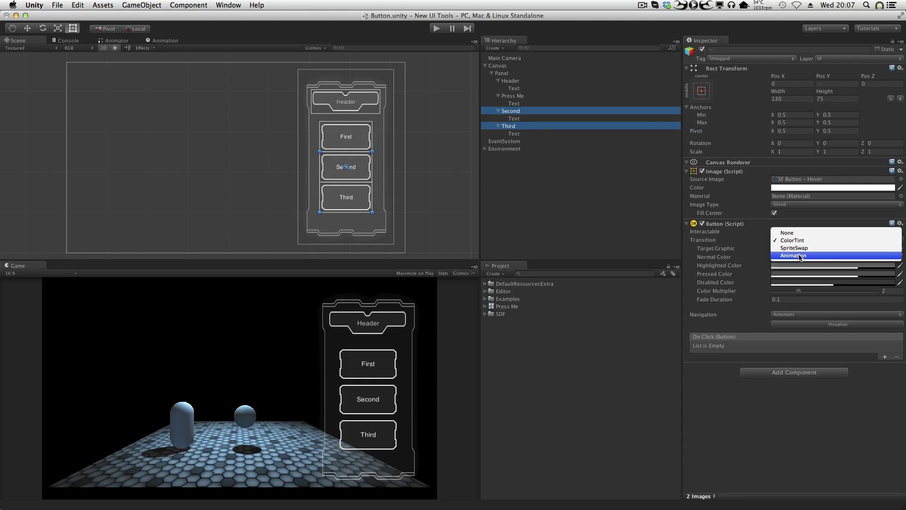
pyautogui.click(799, 256)
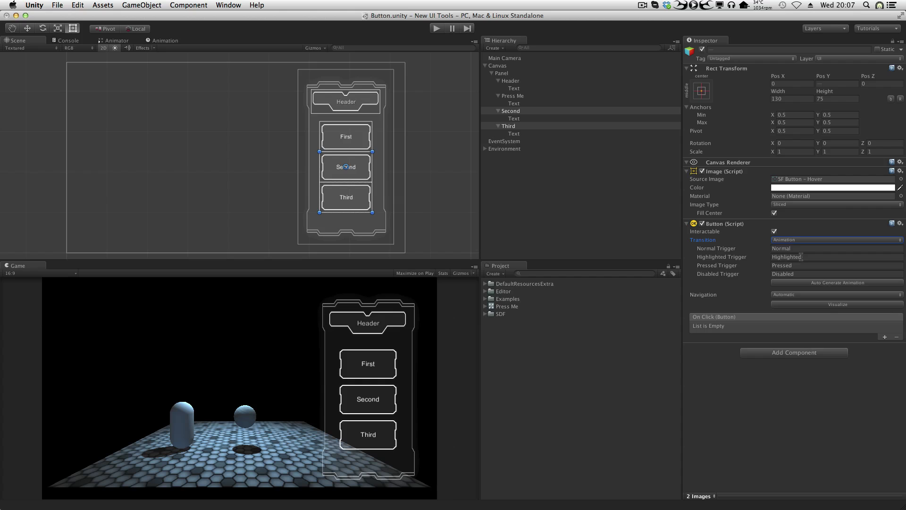
# Add an Animator to both buttons, driven by the Press Me controller.
pyautogui.click(824, 351)
pyautogui.write('ani')
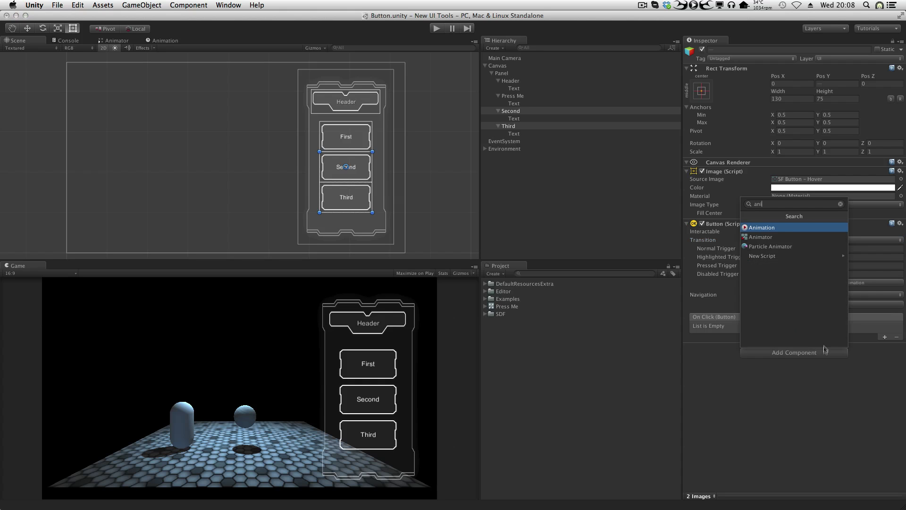
pyautogui.click(787, 237)
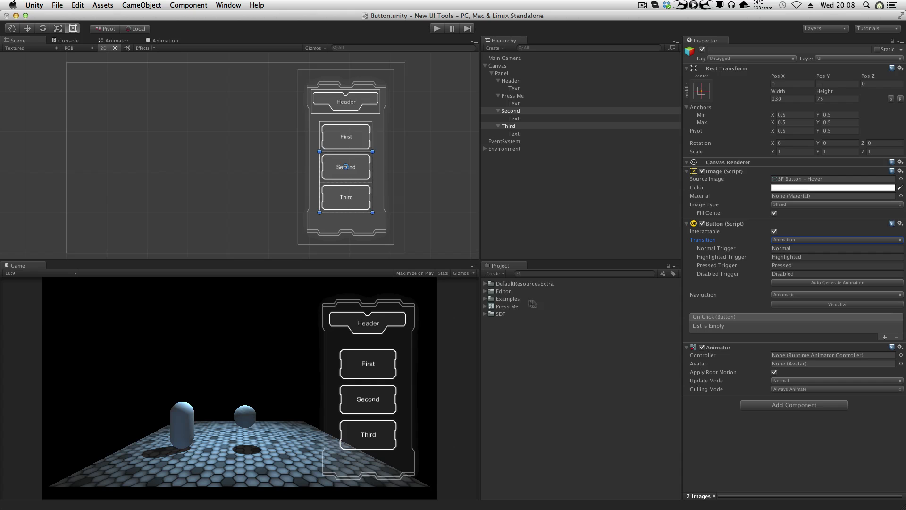
pyautogui.click(508, 307)
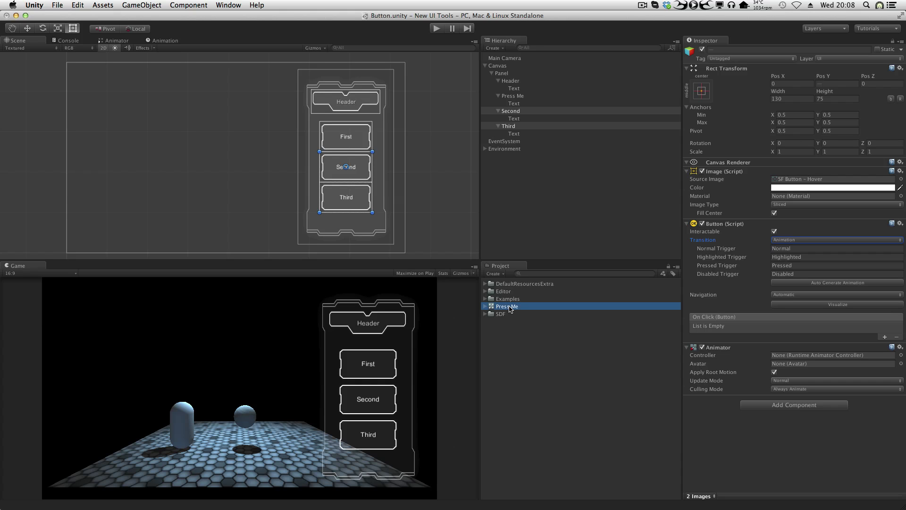
pyautogui.moveTo(510, 309); pyautogui.dragTo(835, 355)
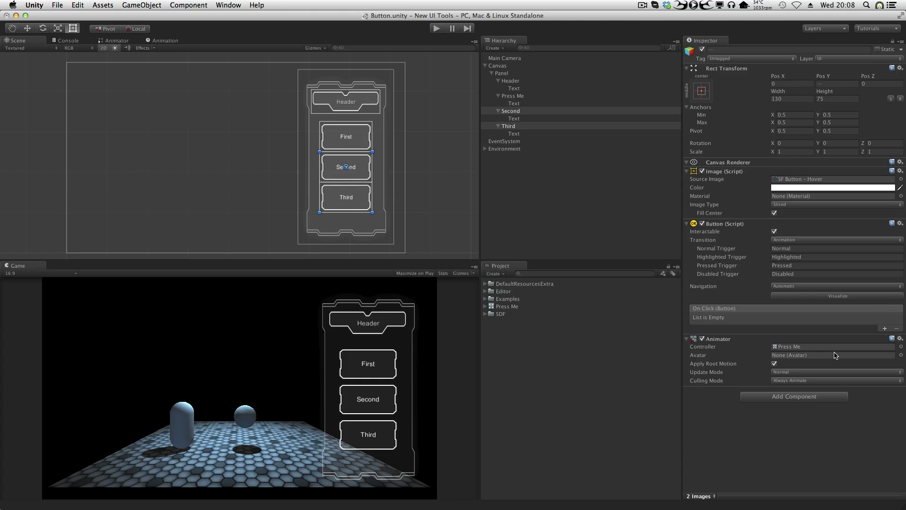
# Save the scene and enter play mode to test all buttons.
pyautogui.click(57, 5)
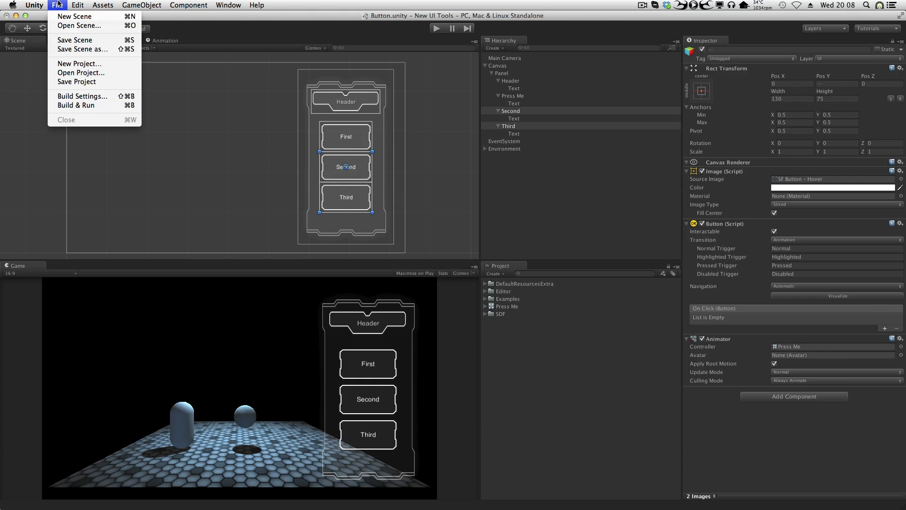
pyautogui.click(72, 39)
pyautogui.click(437, 28)
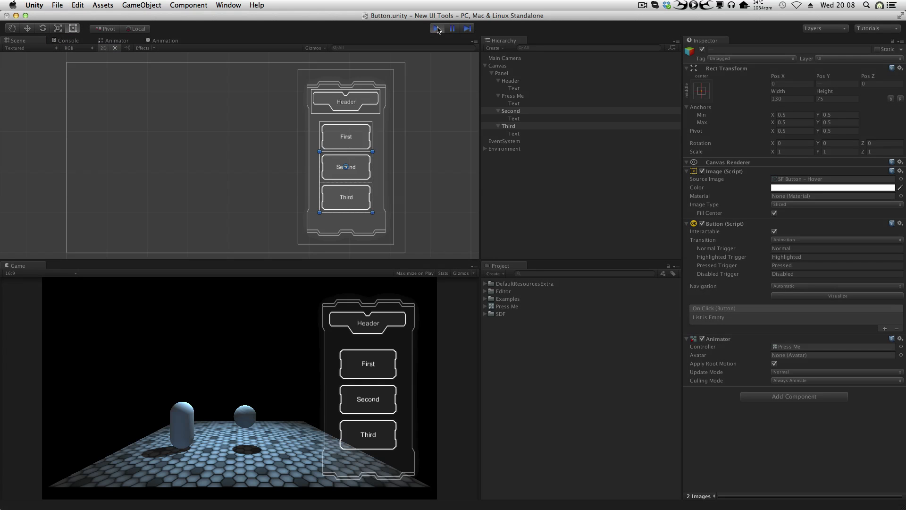